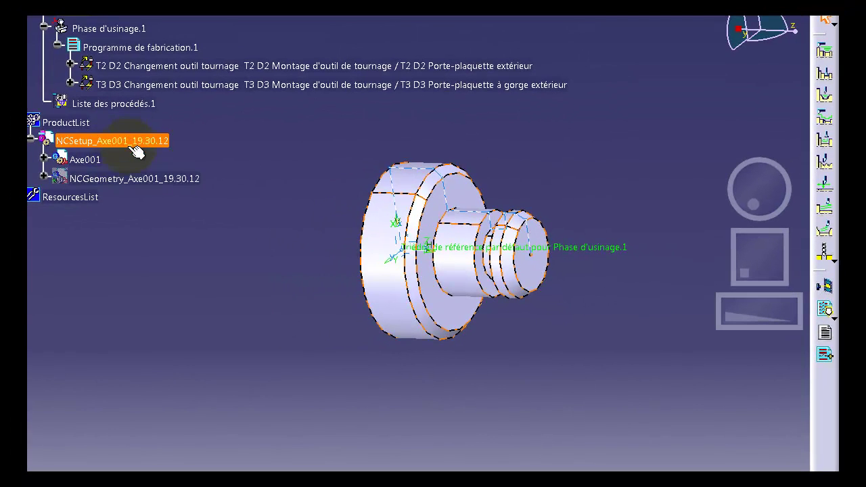
- Show the hidden stock geometry NCGeometry_Axe001_19.30.12
right_click(132, 179)
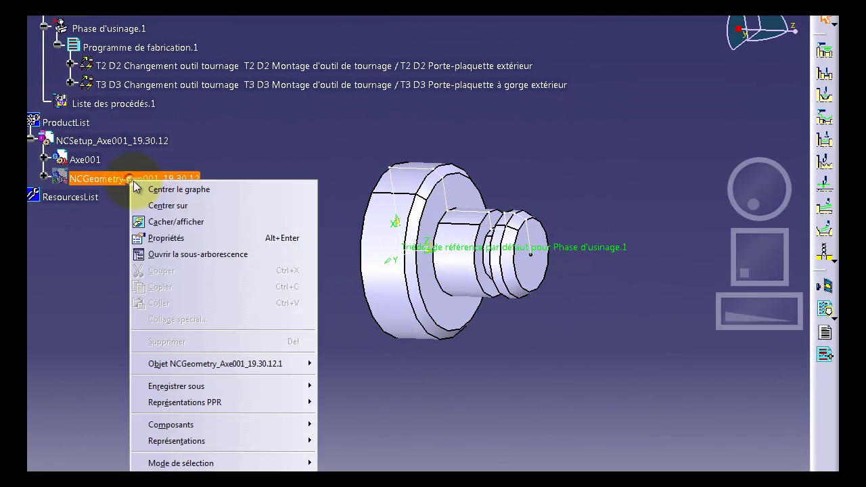
click(205, 228)
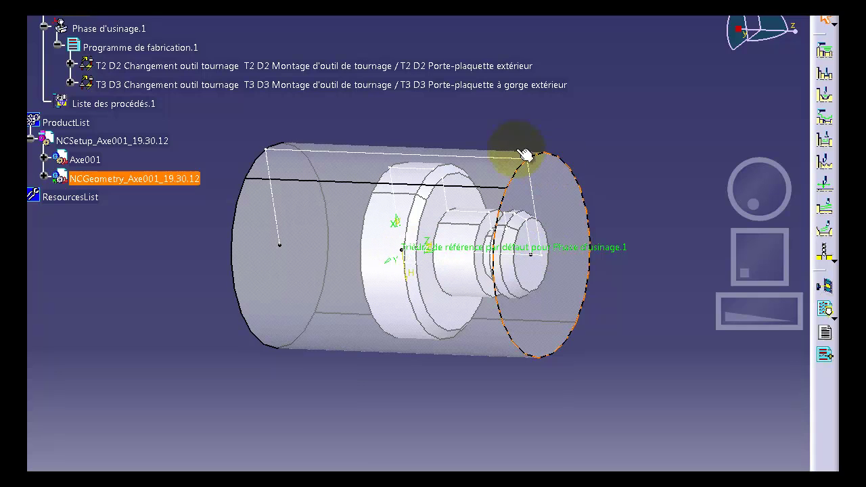
- Place the machining reference axis origin of Phase d'usinage.1 at the centre point of the stock's front face
click(125, 27)
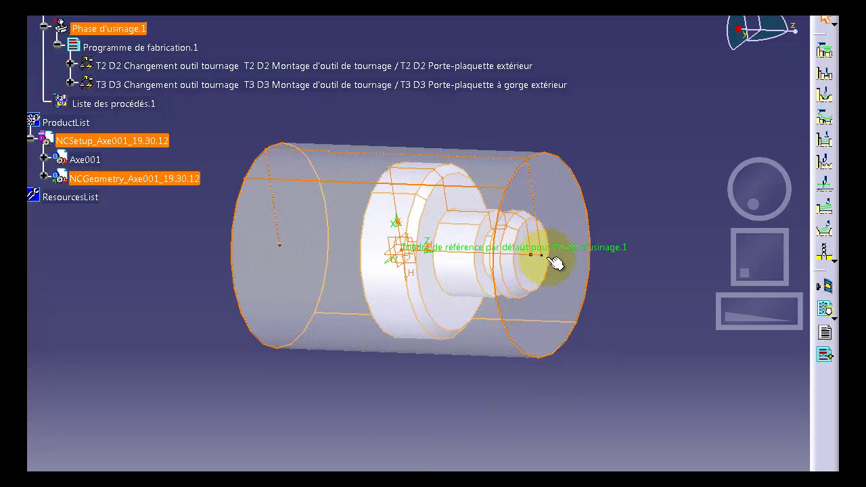
double_click(142, 48)
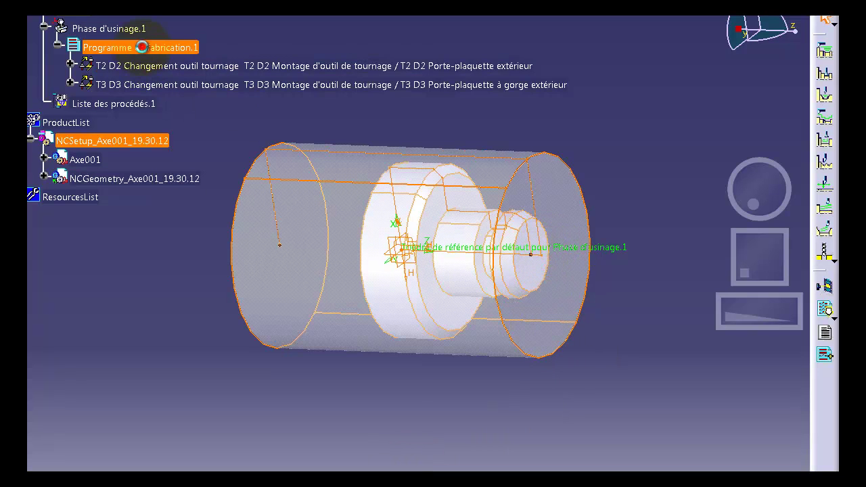
double_click(88, 28)
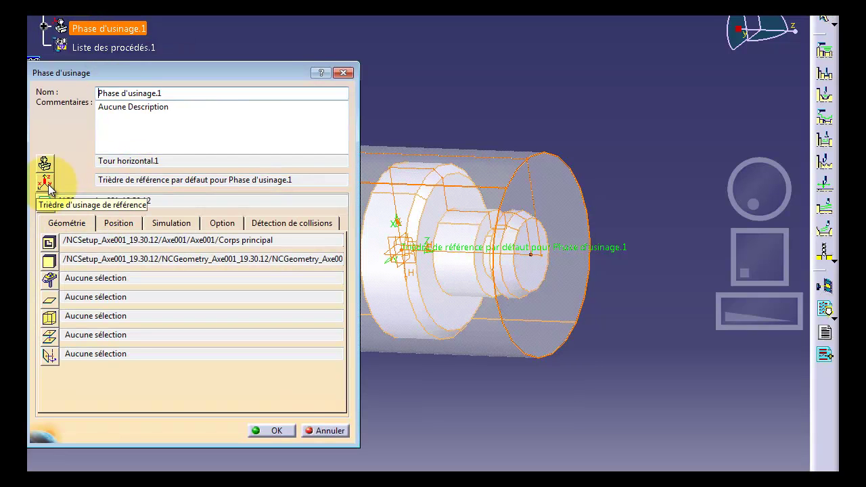
click(46, 185)
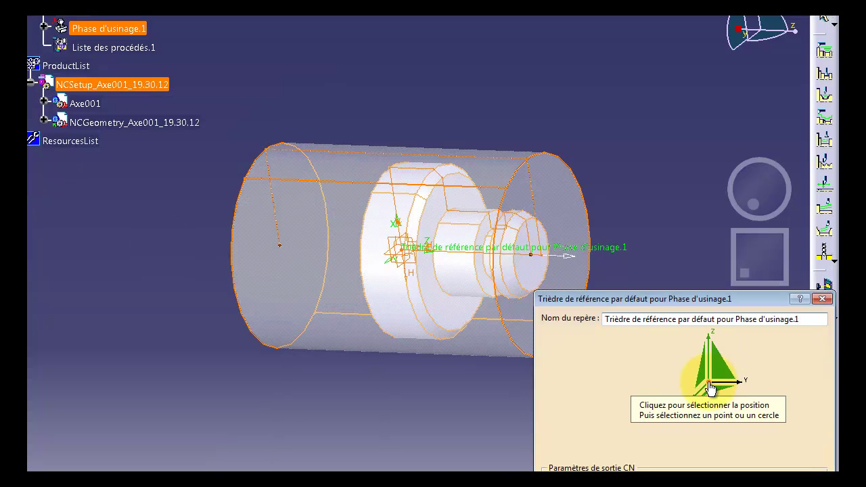
click(709, 385)
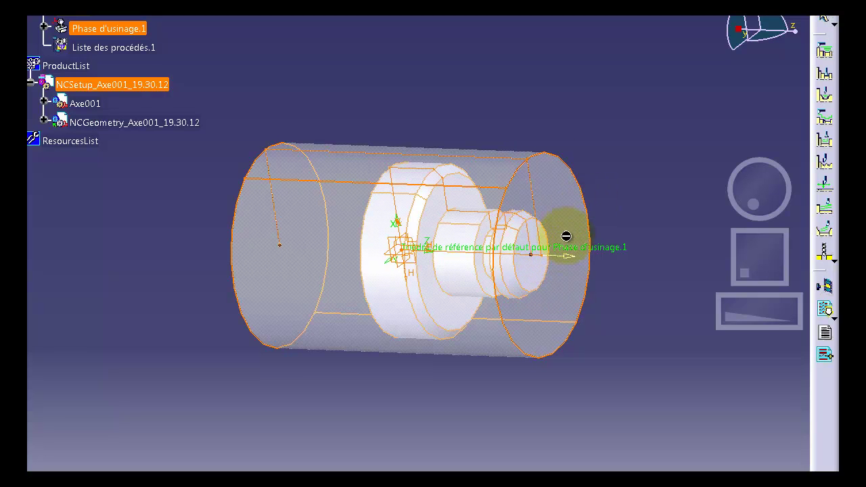
double_click(550, 262)
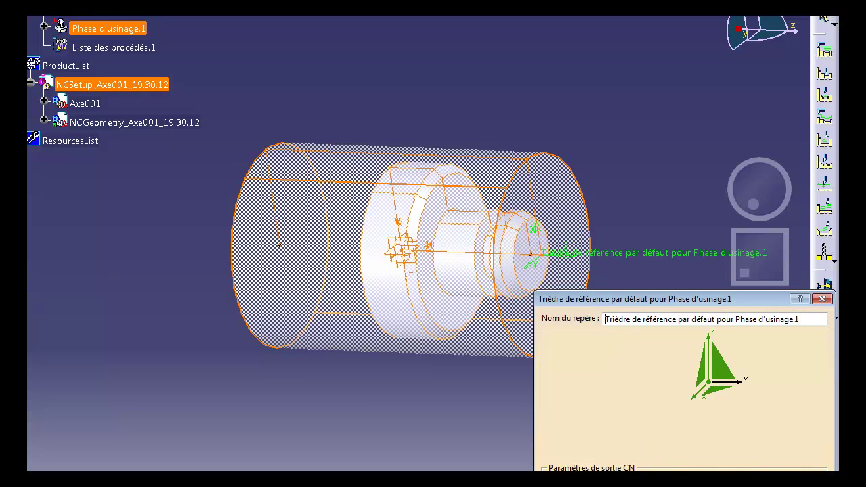
click(748, 486)
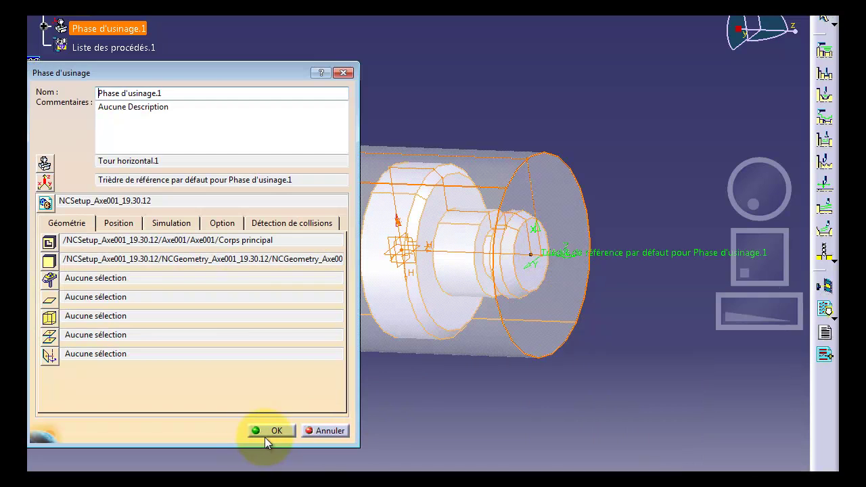
click(268, 429)
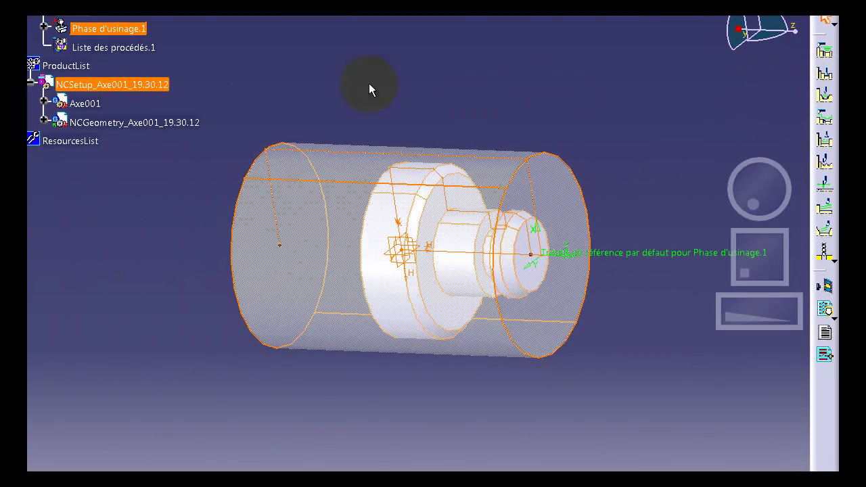
- Add a spot-drilling (Pointage) operation directly under Programme de fabrication.1, ahead of the existing tool changes
click(44, 26)
click(120, 48)
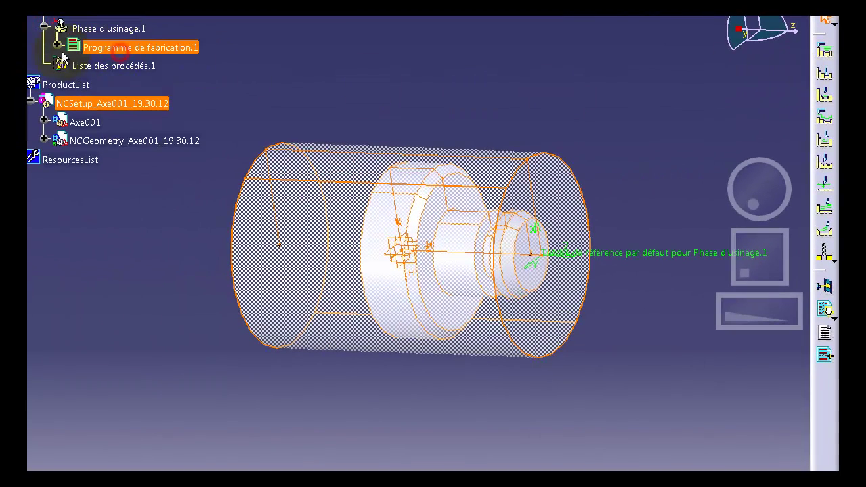
click(57, 46)
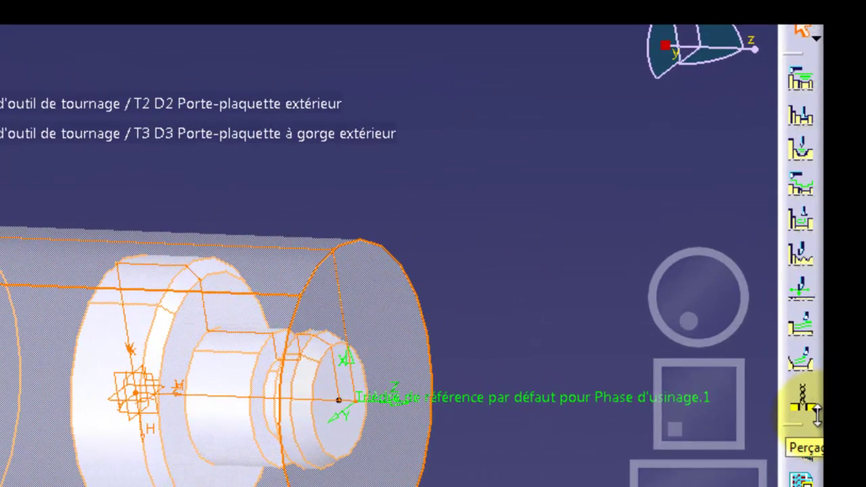
click(816, 415)
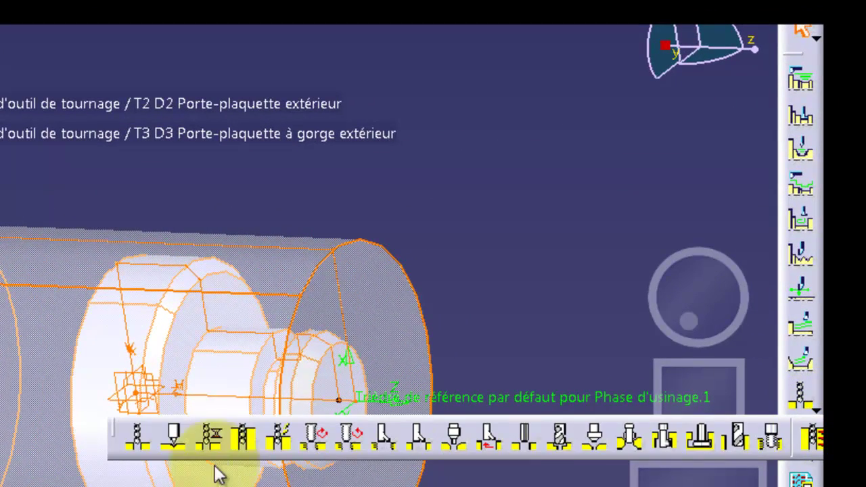
click(171, 440)
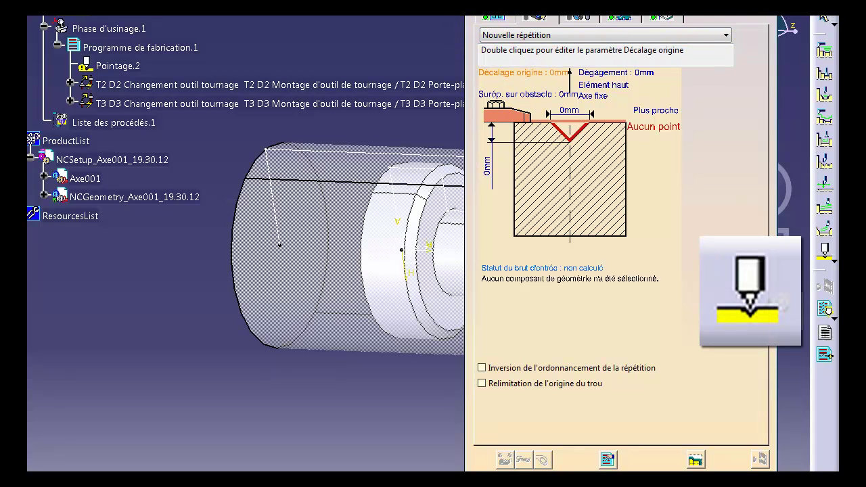
- Select the circular edge of the stock's front face as the spot-drilling position
drag(691, 15, 342, 50)
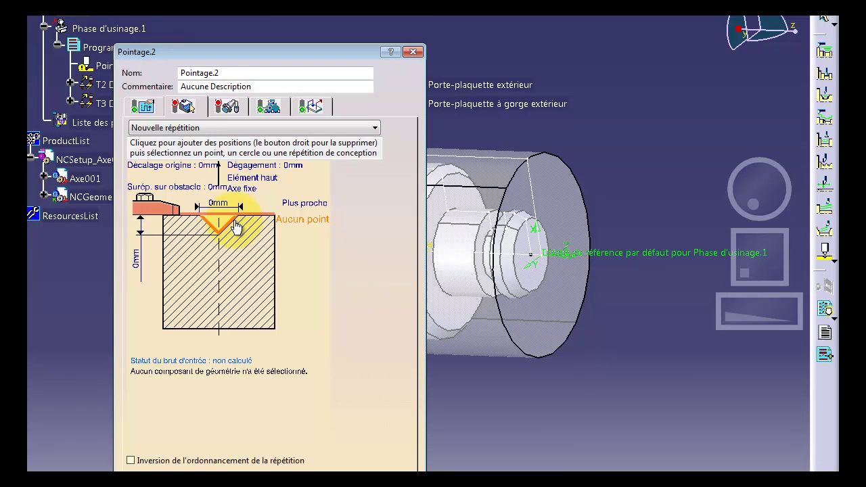
click(235, 227)
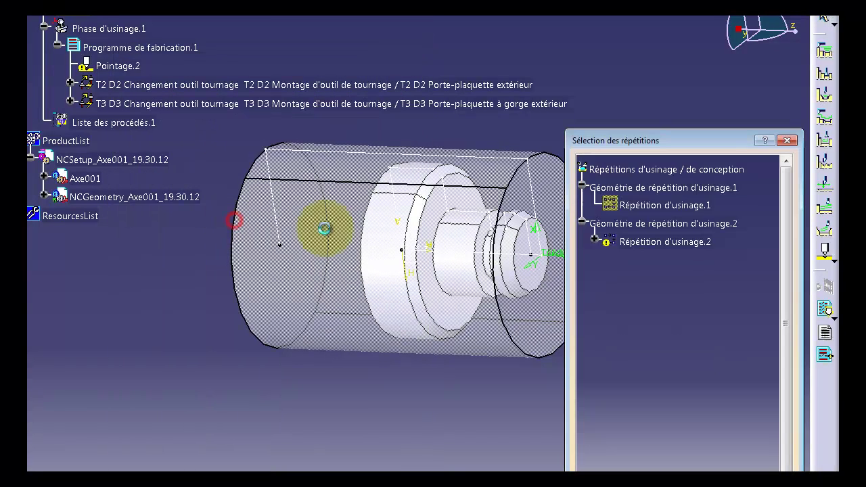
click(542, 153)
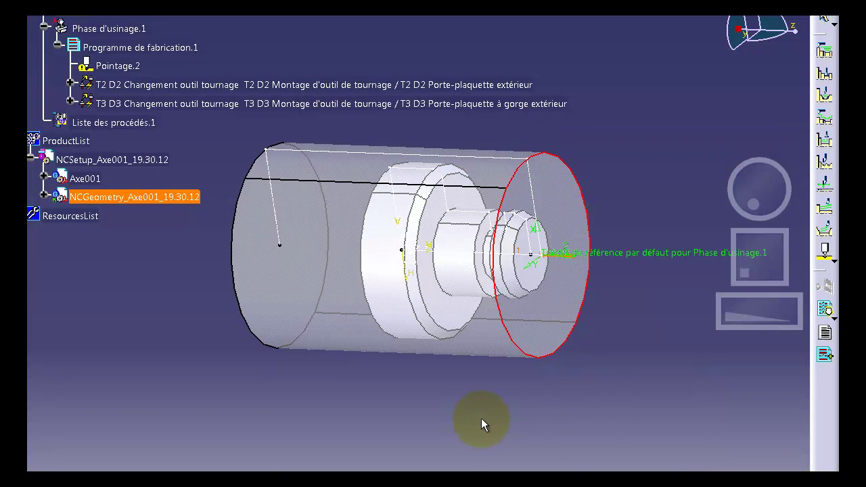
double_click(475, 412)
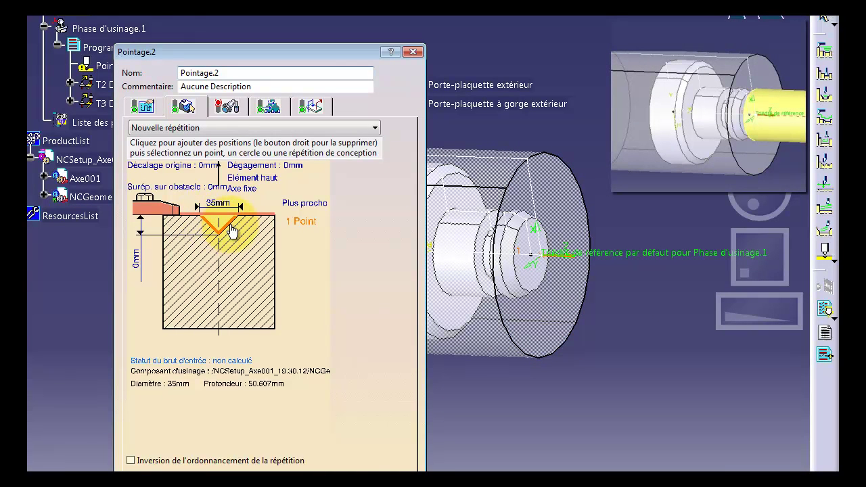
- Assign the centre drill T6 Foret à pointer D 15 to the operation and set its cutting angle to 180deg
click(229, 109)
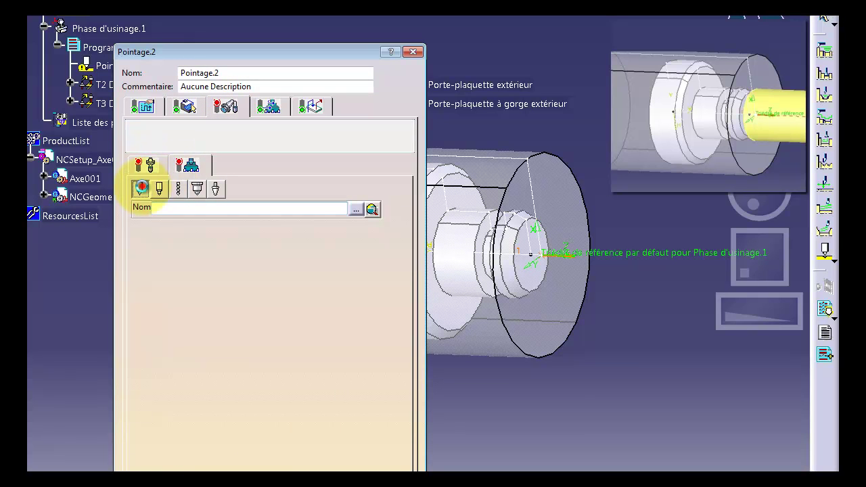
click(141, 188)
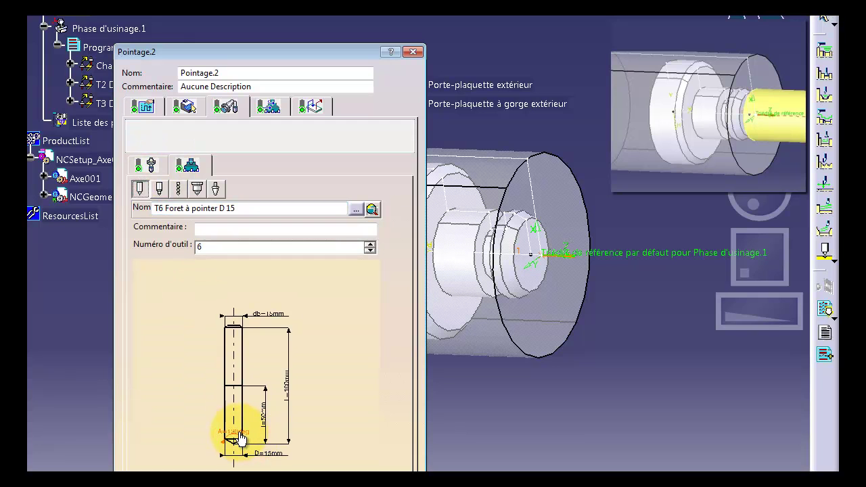
click(238, 433)
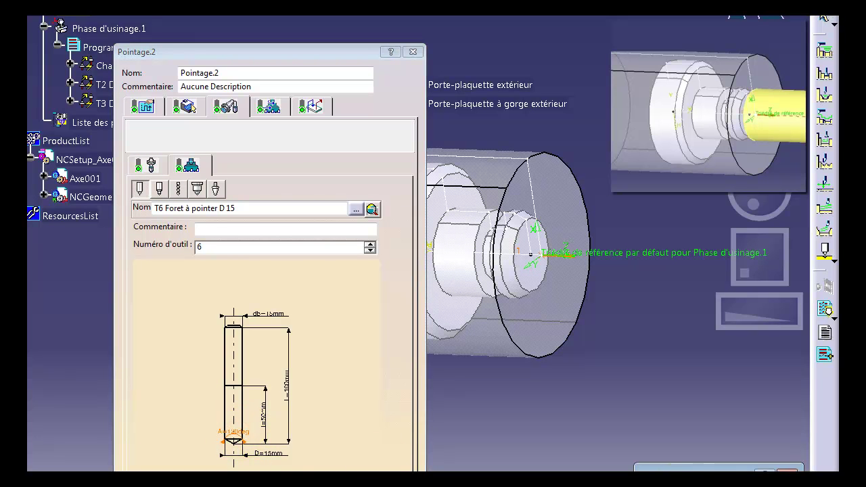
drag(686, 467, 313, 319)
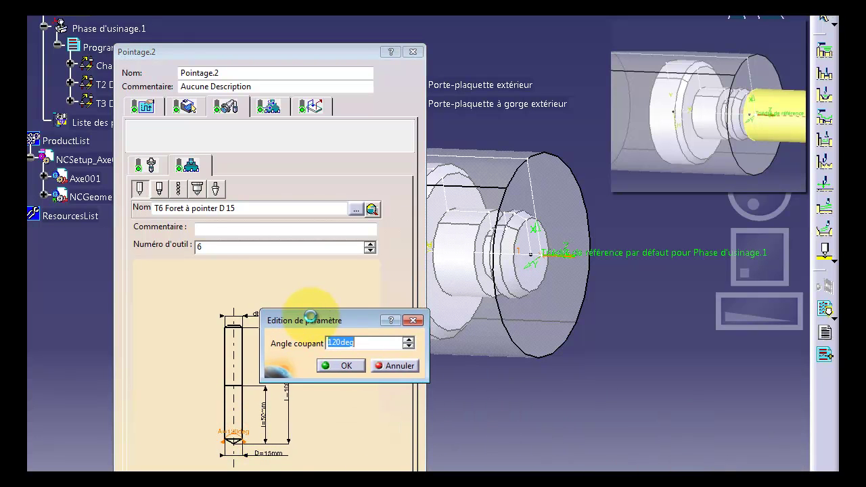
click(340, 363)
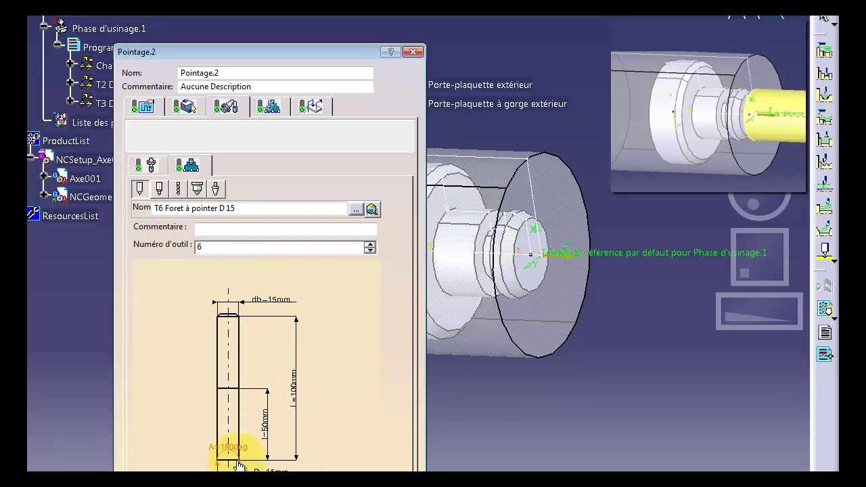
- Review the spot-drilling operation's approach distance, approach and retract macros, and geometry parameters
click(146, 108)
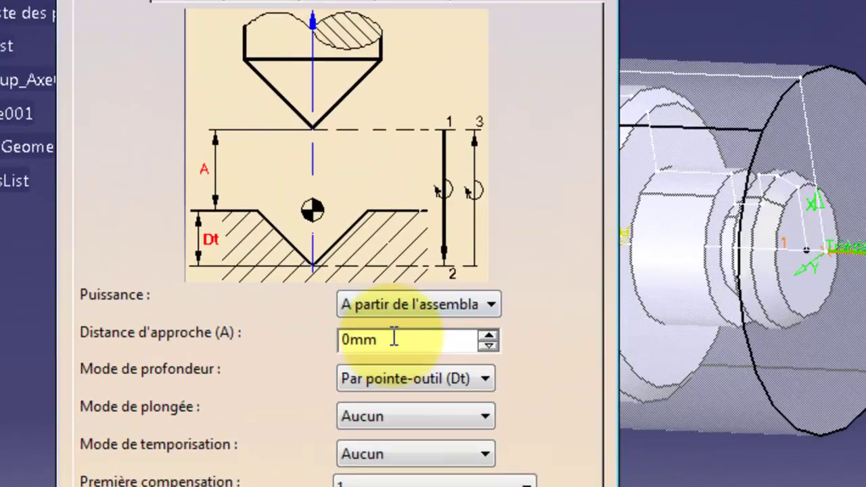
double_click(300, 304)
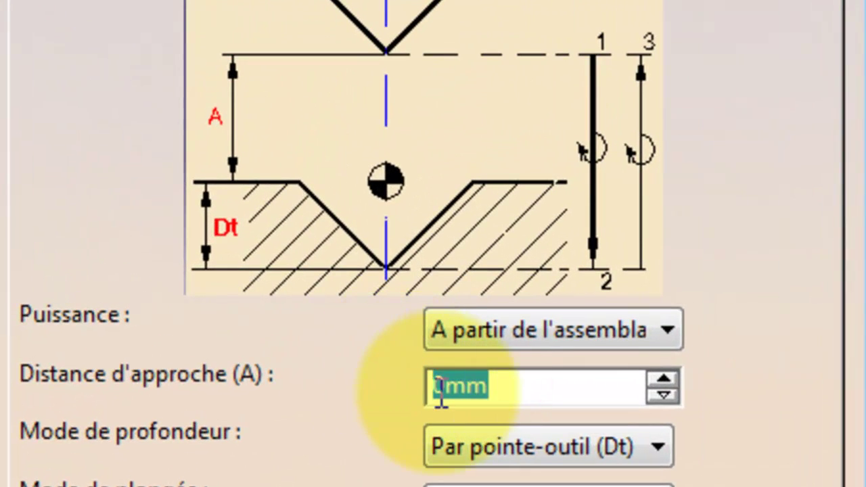
click(582, 381)
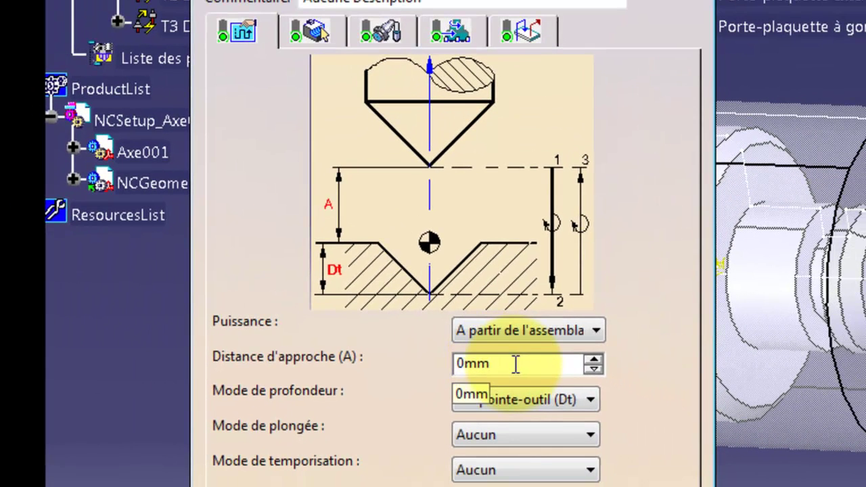
click(523, 30)
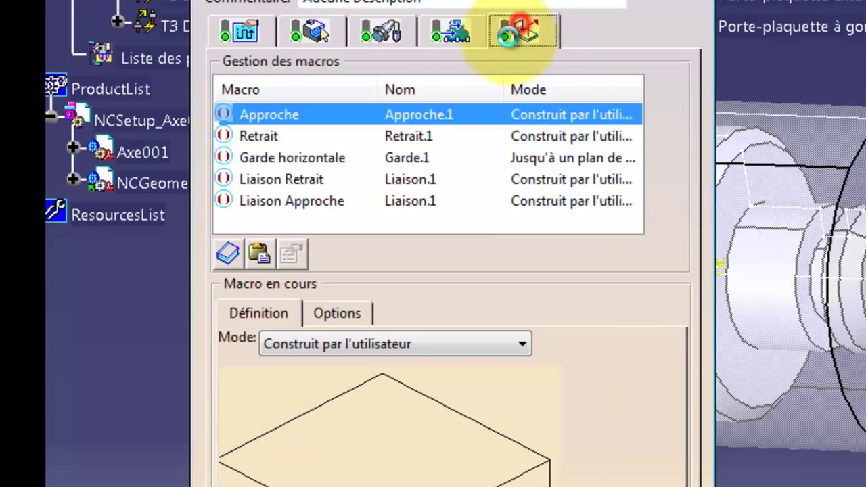
click(302, 136)
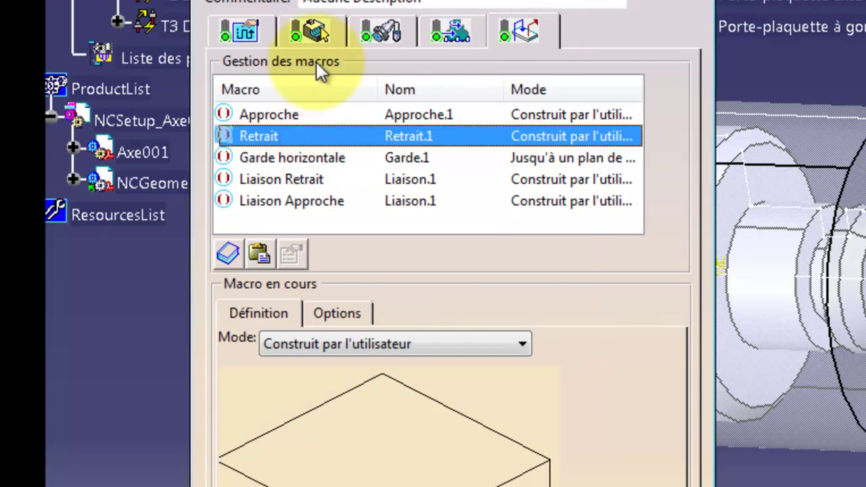
click(330, 29)
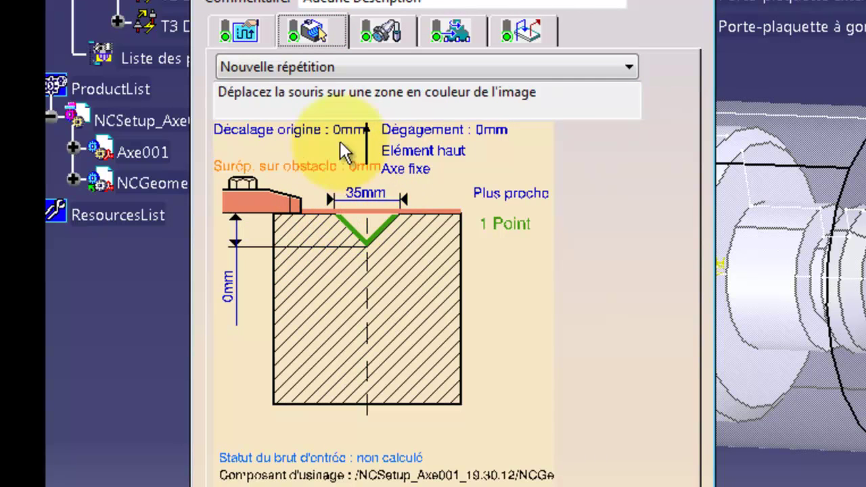
click(251, 34)
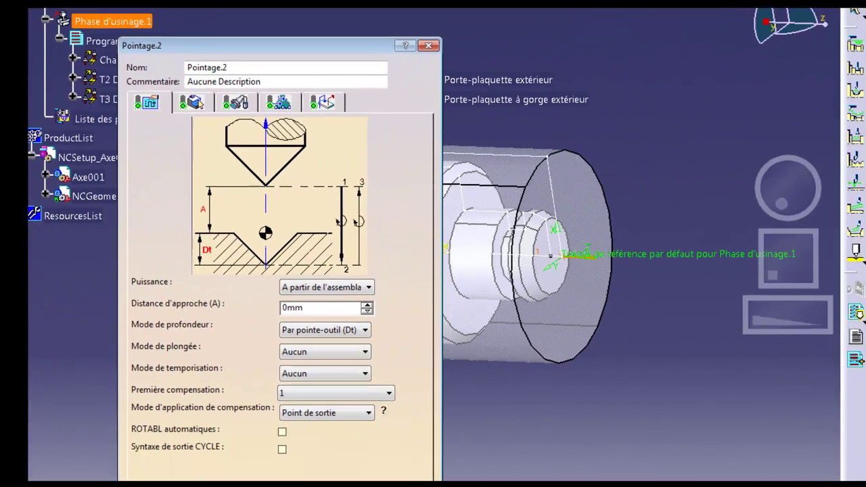
- Compute and replay the spot-drilling tool path, examine the tool's position against the stock, and close the replay
key(Escape)
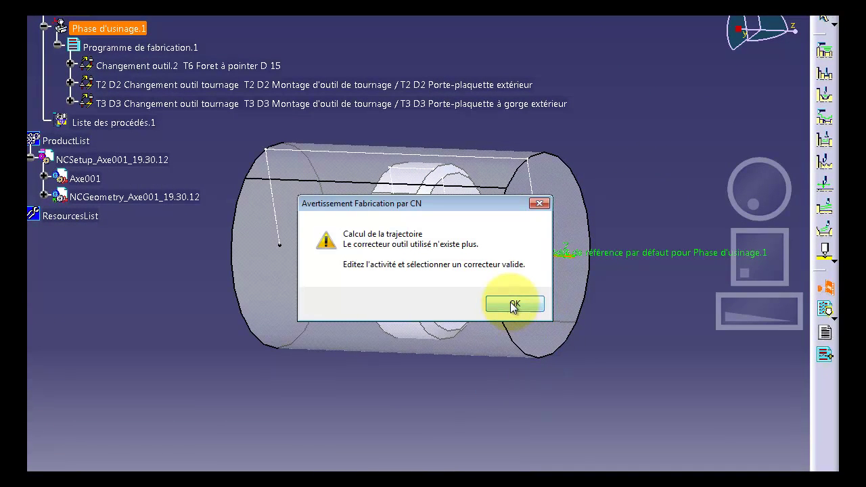
click(514, 306)
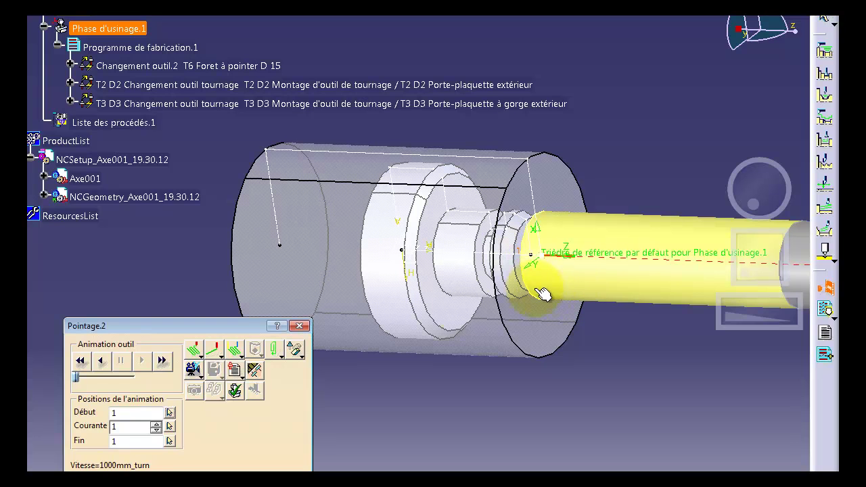
drag(241, 326, 221, 210)
click(270, 398)
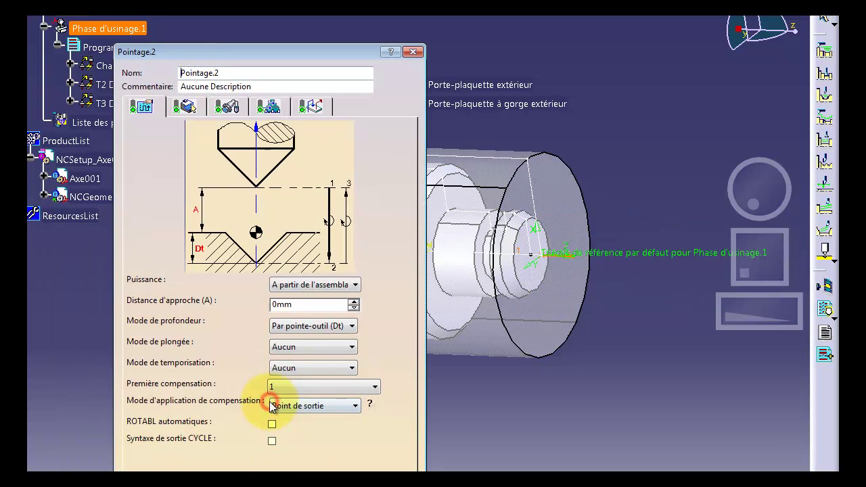
- Check the P1 compensation of the T6 Foret à pointer D 15 tool and confirm the spot-drilling operation
click(233, 107)
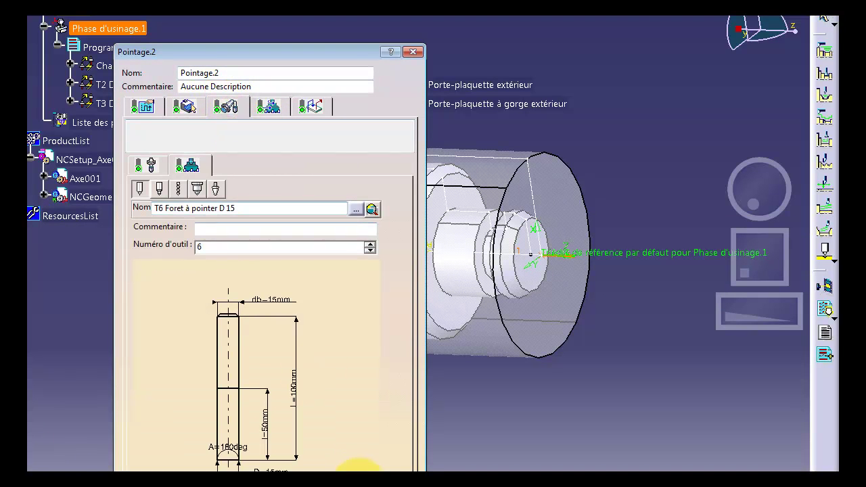
drag(319, 50, 318, 16)
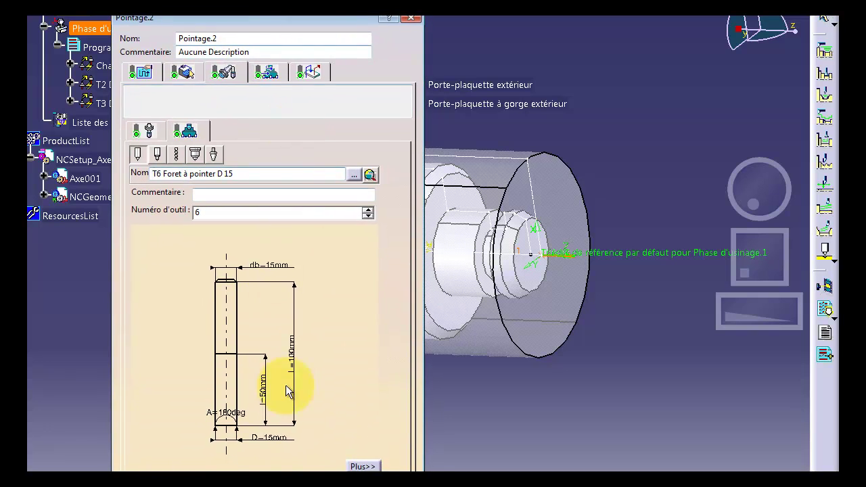
click(362, 466)
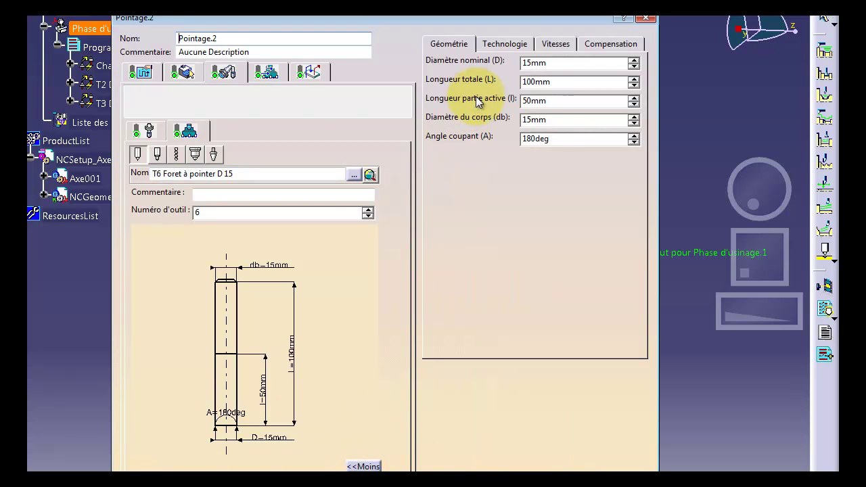
click(586, 45)
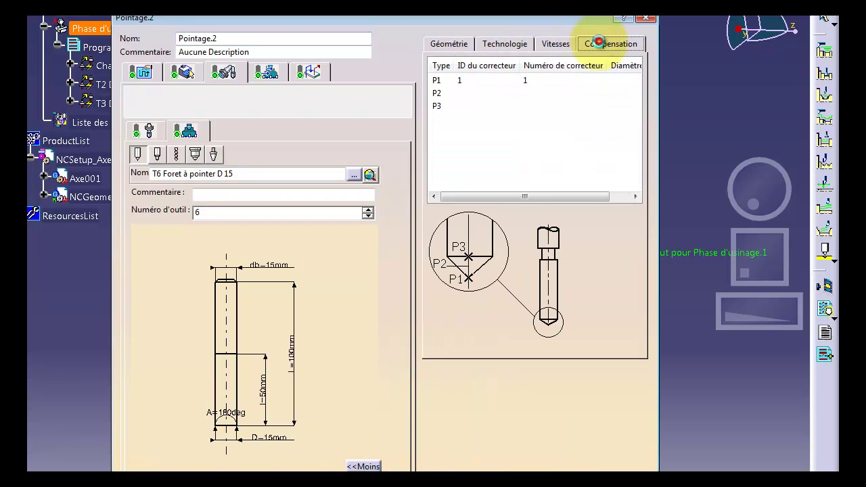
click(477, 81)
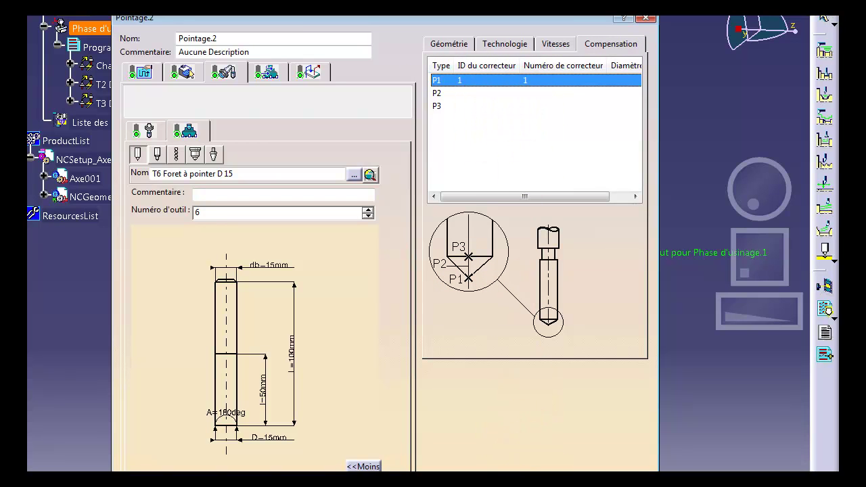
click(501, 480)
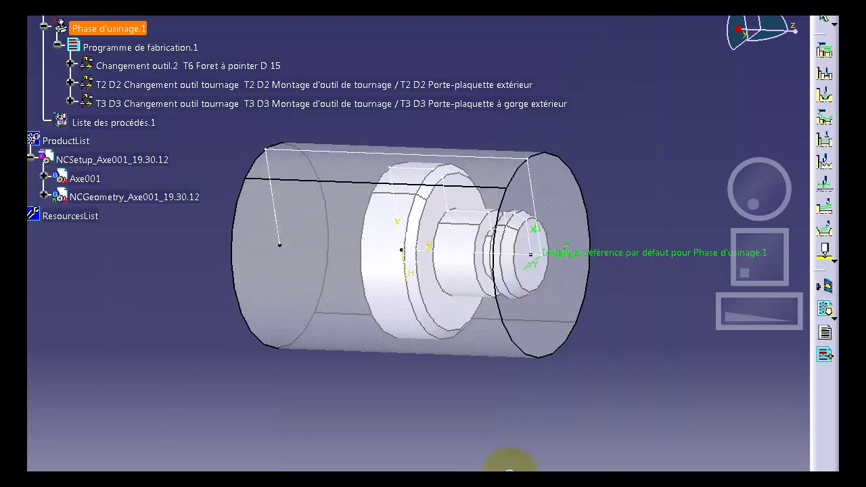
click(347, 387)
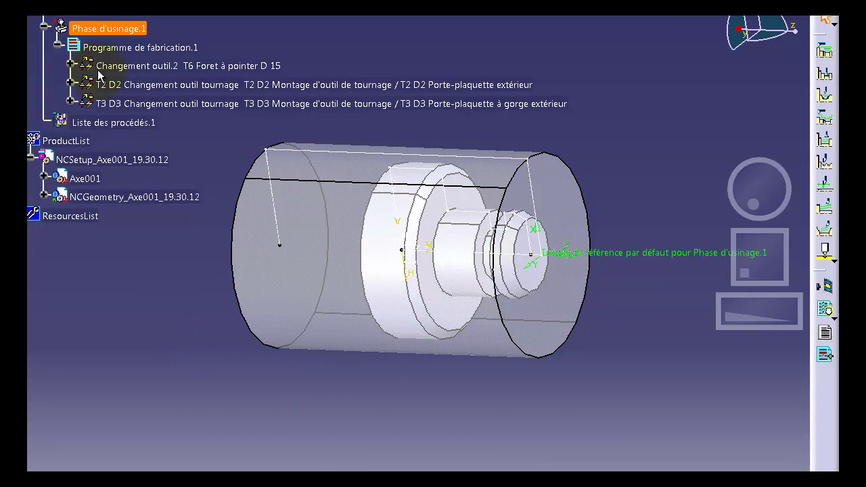
- Insert a post-processor instruction after Pointage.2 under the T6 tool change and enter STOP as its text
click(70, 62)
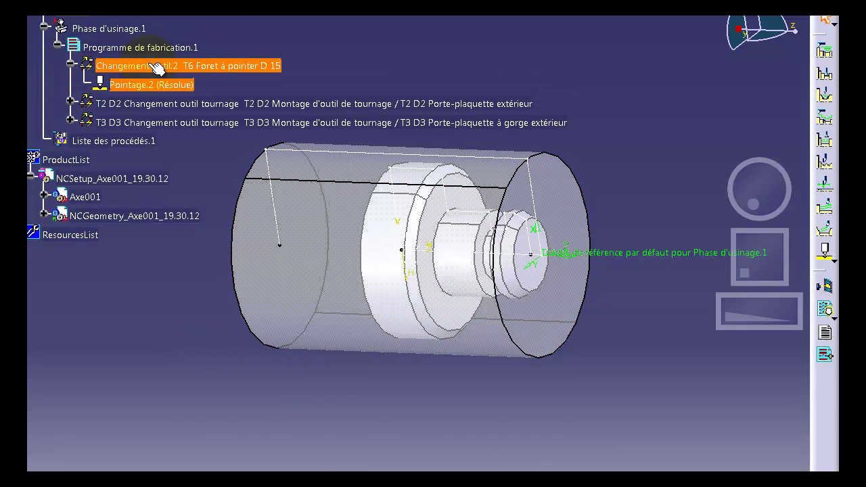
click(158, 87)
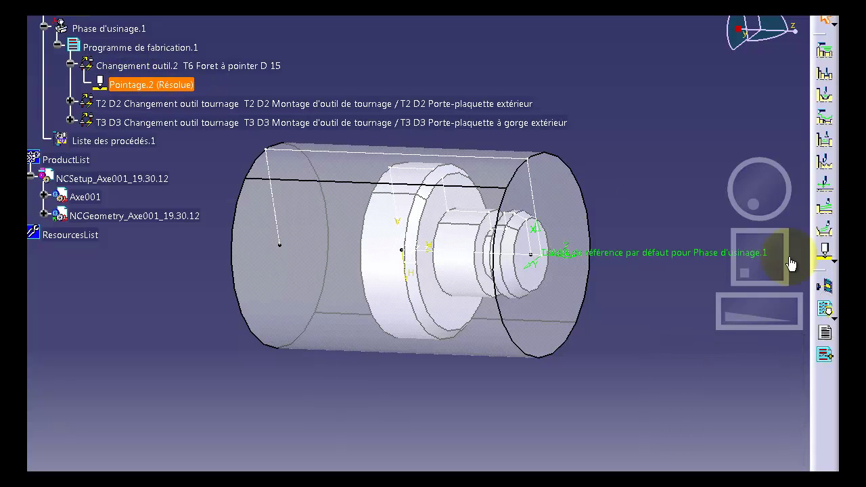
click(823, 362)
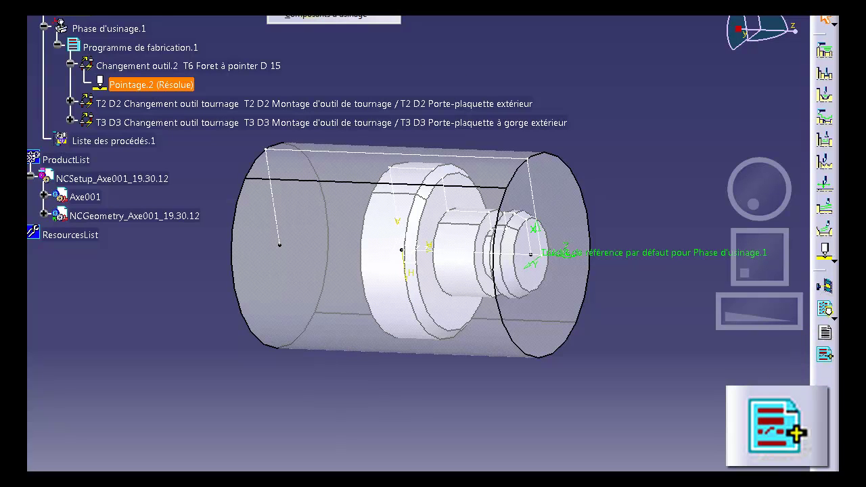
mouse_move(315, 15)
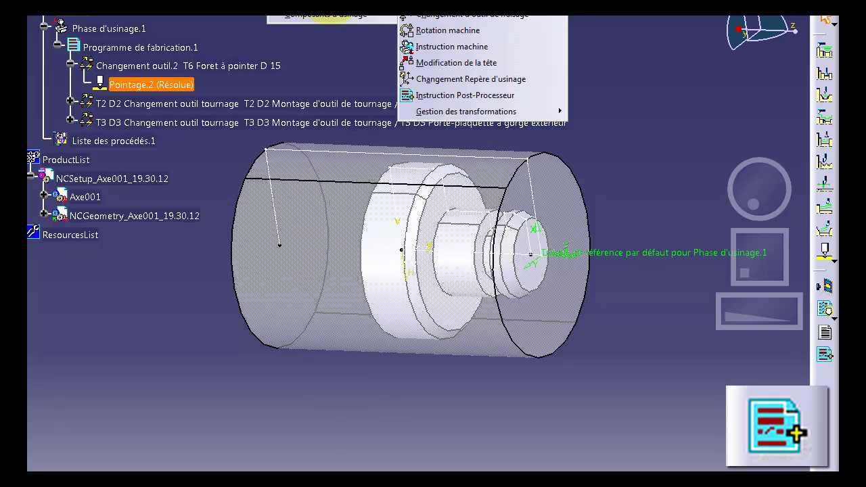
click(448, 100)
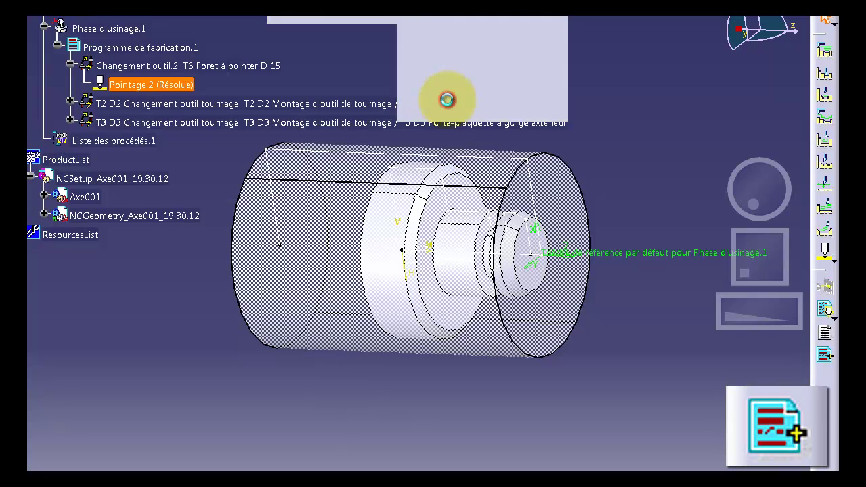
click(177, 106)
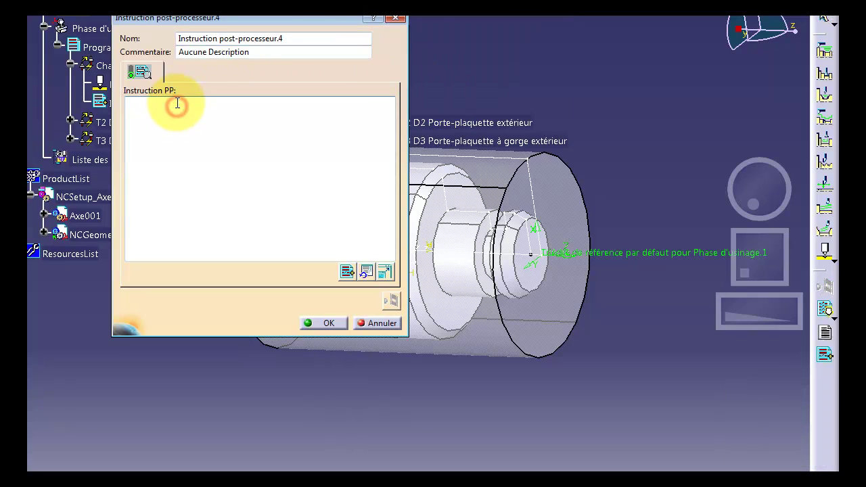
text(Stop)
text(OP)
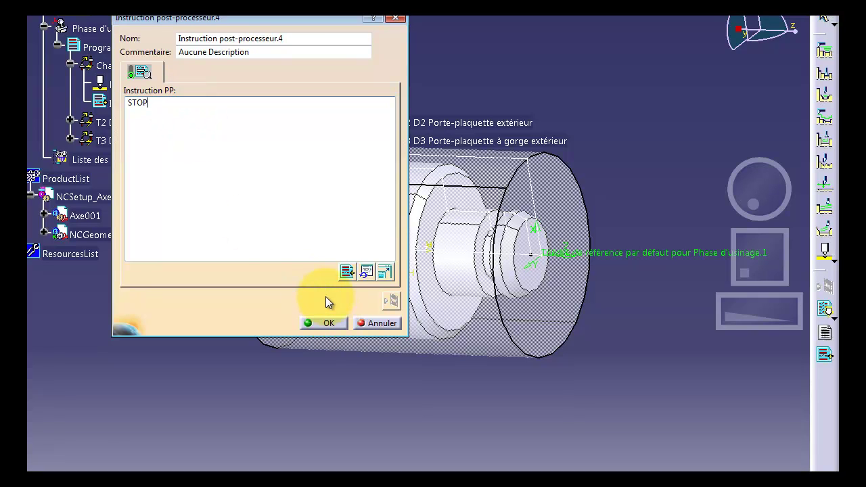
- Try INSERT M0 as a second line of the post-processor instruction and remove that line's text
text(INSERT M0)
key(shift+Home)
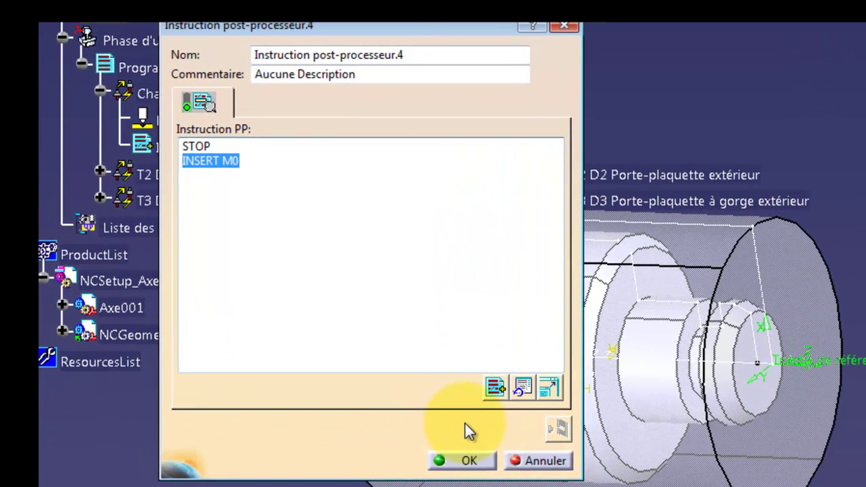
key(BackSpace)
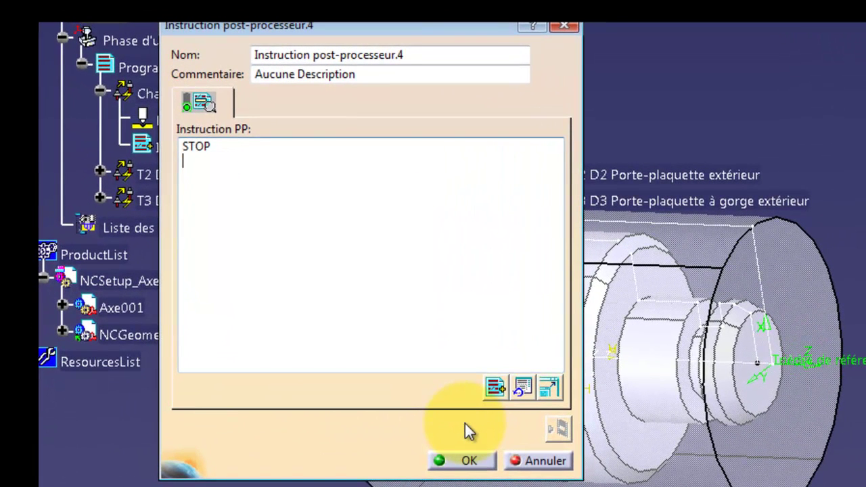